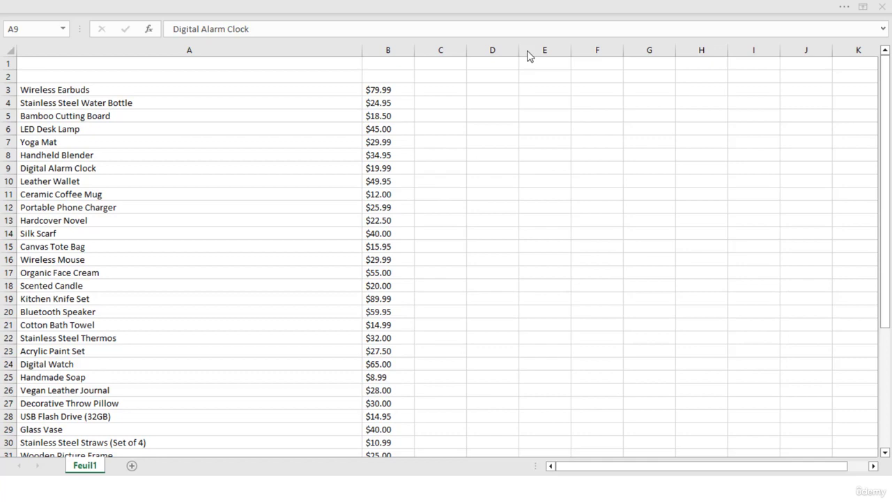
- Copy the product and price list in cells A3:B42
click(276, 89)
key(ctrl+shift+Down)
key(ctrl+shift+Right)
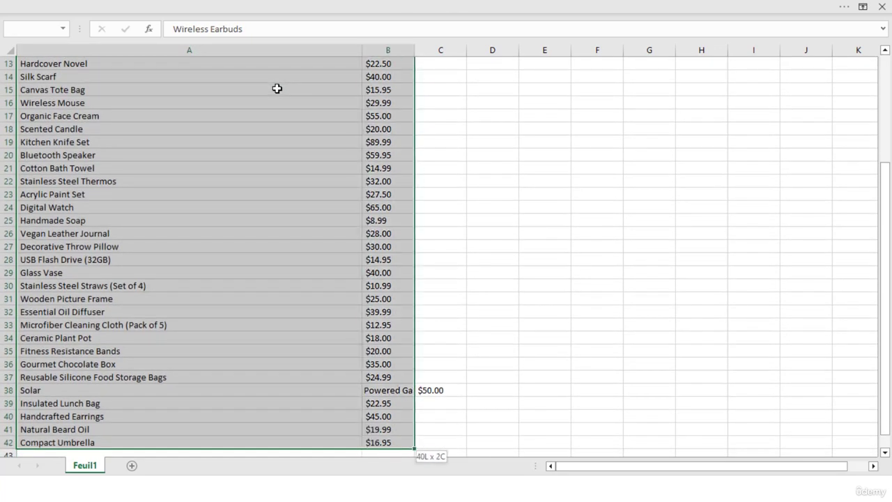
key(ctrl+c)
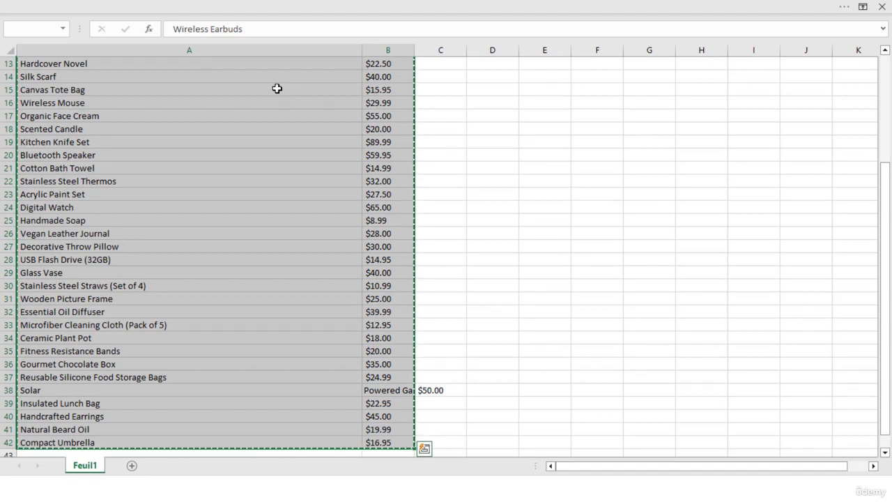
scroll(369, 169, up, 4)
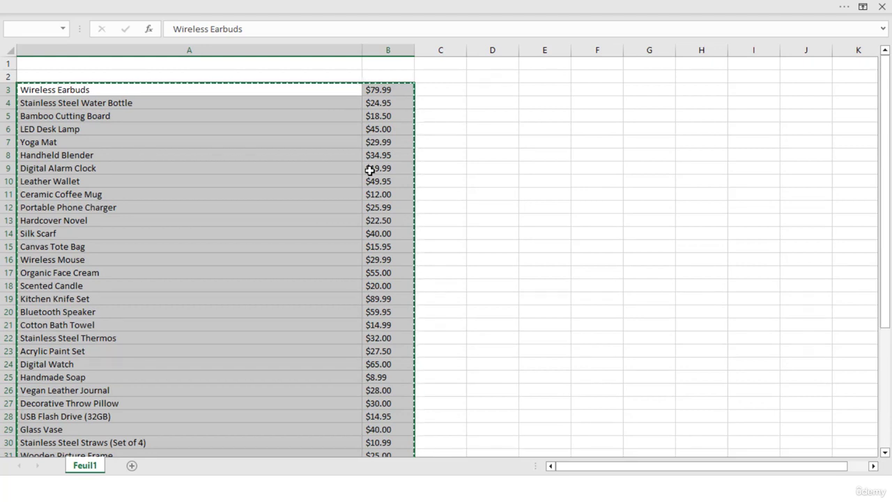
- Switch to ChatGPT in the browser, start a new chat and hide the chat history sidebar
key(alt+Tab)
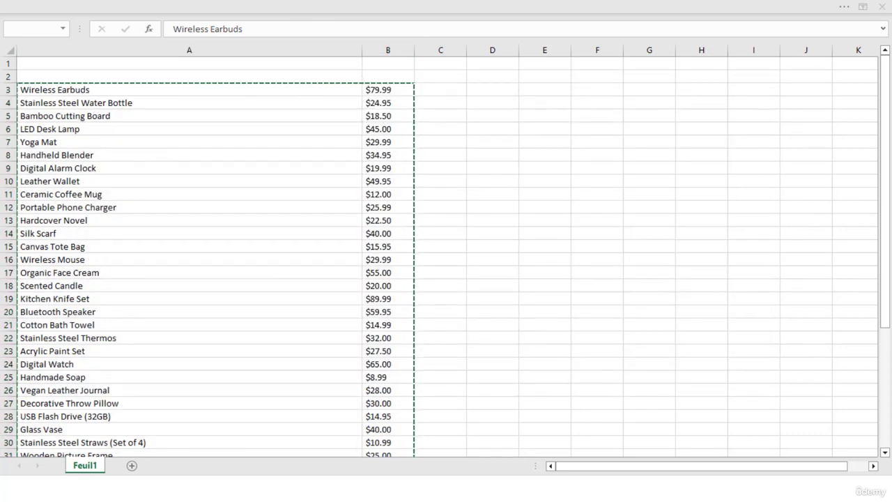
click(423, 462)
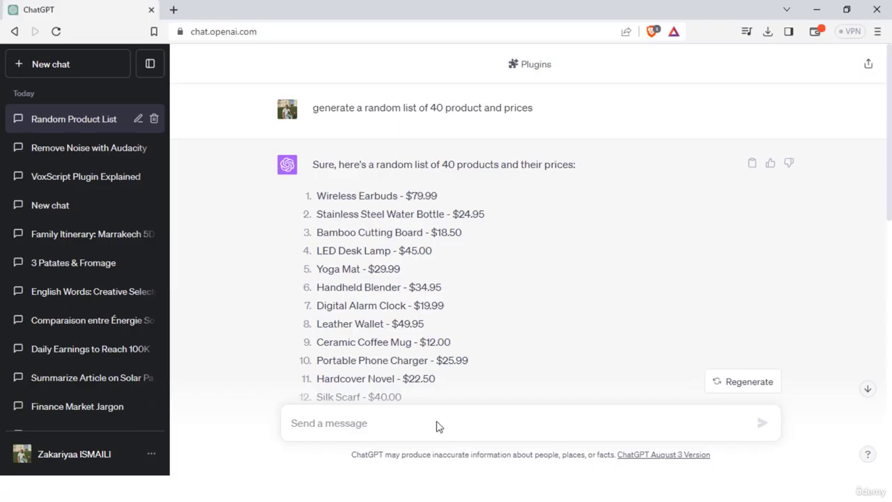
click(91, 74)
click(150, 64)
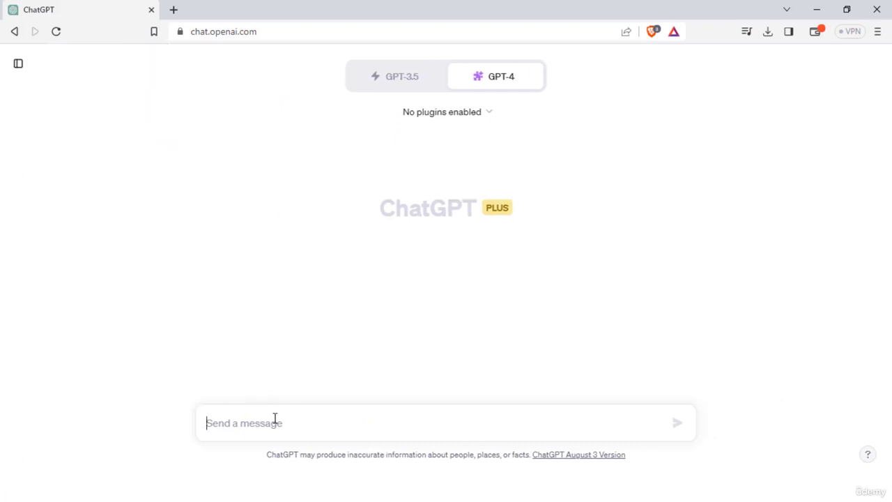
- Write the prompt "Tri la liste suivante par prix dans un ordre decroissant :" and paste the copied product list on the line below
text(Tri)
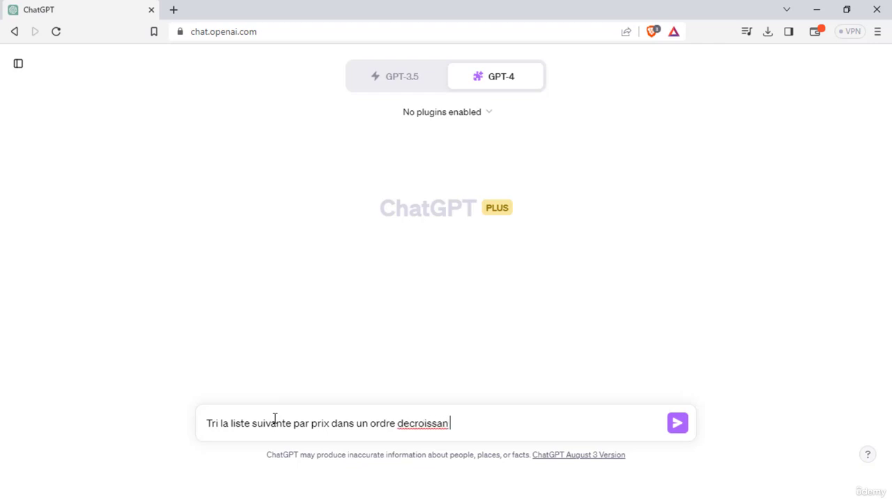
text(t :)
key(shift+Return)
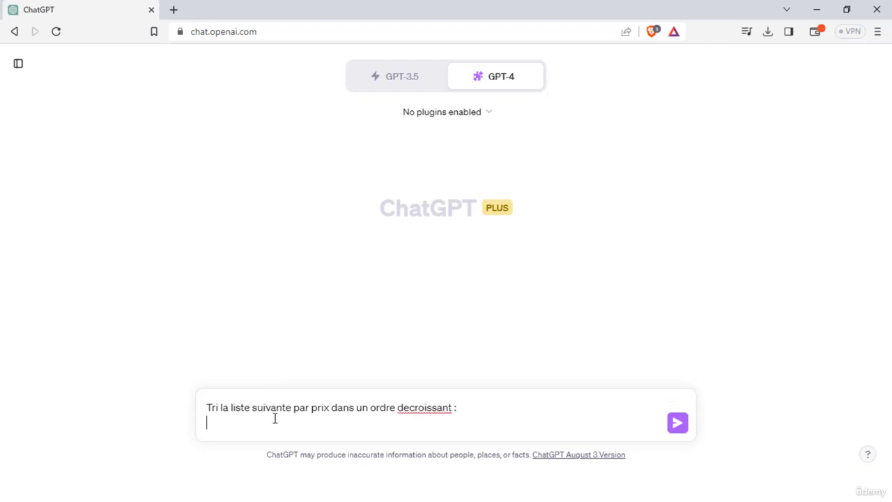
key(ctrl+v)
scroll(346, 388, up, 5)
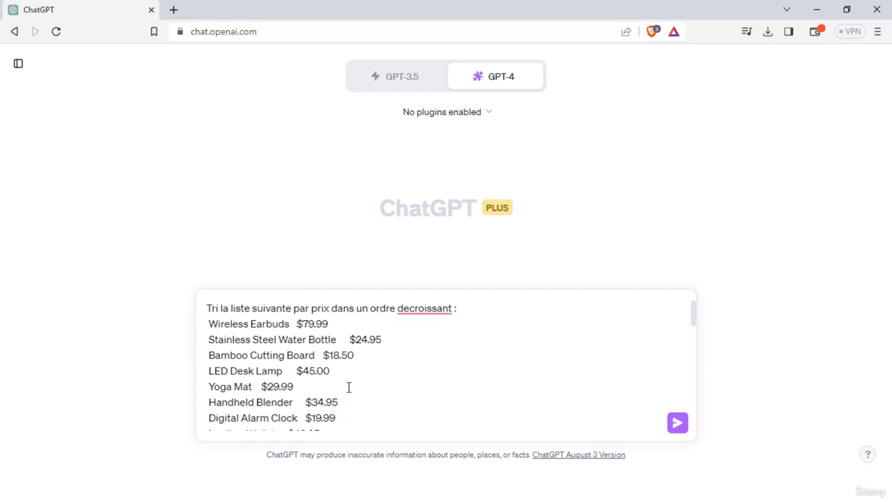
- Correct the misspelled "decroissant" to "décroissant" and send the prompt
right_click(427, 317)
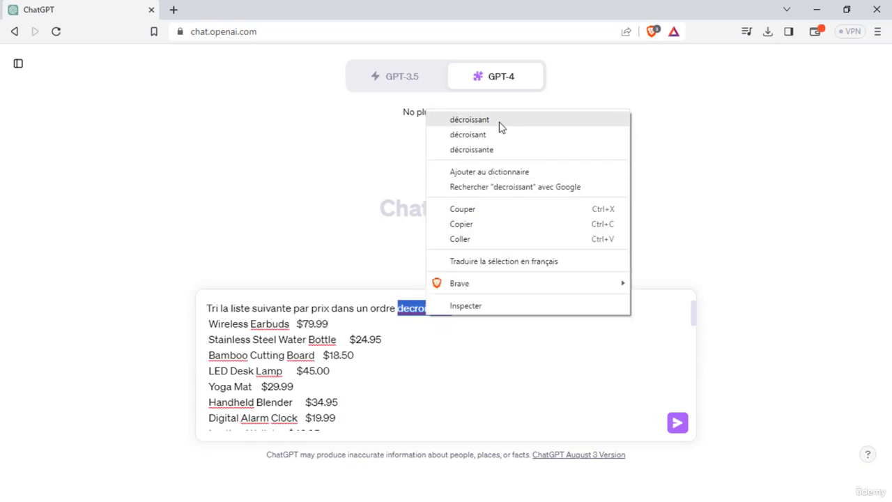
click(497, 123)
click(675, 427)
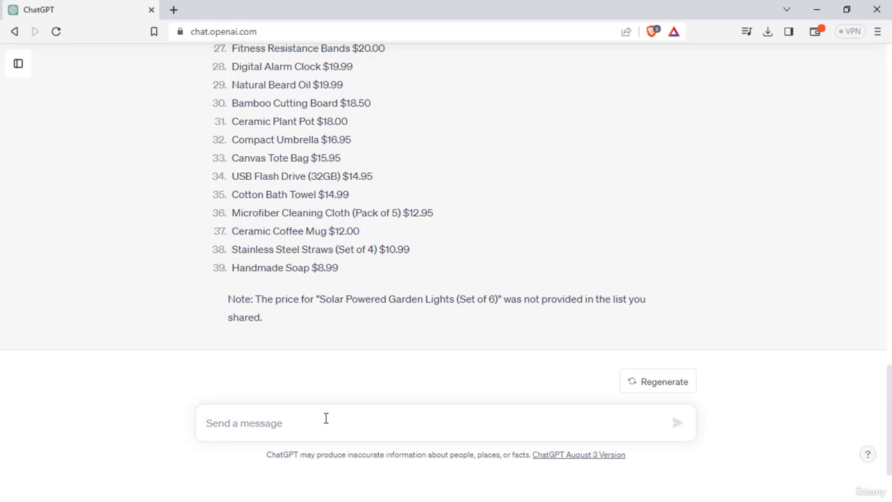
- Send the prompt "cree des categories et tri ces produits par categorie" and look over the categorized list
text(c)
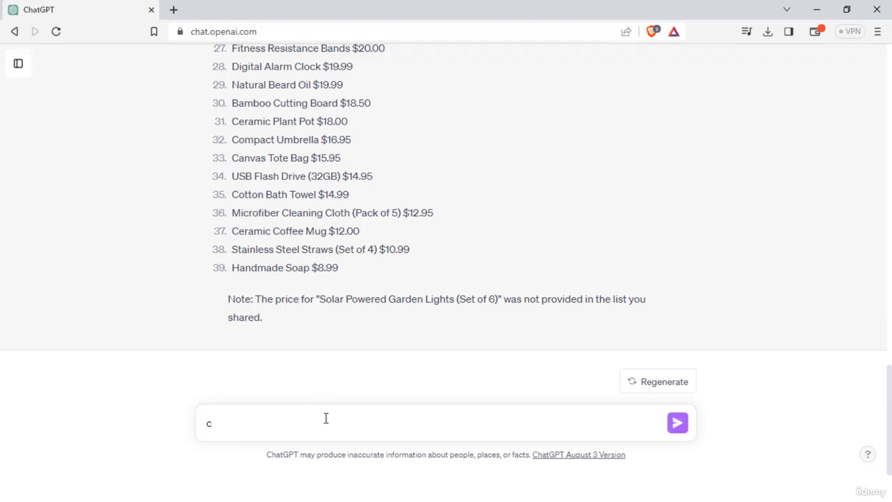
text(ree des categories et tri ces produits par categorie)
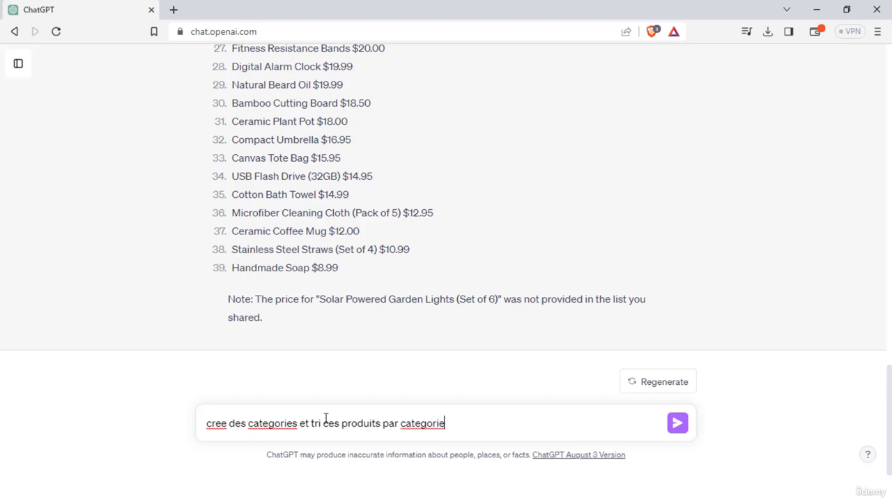
click(680, 425)
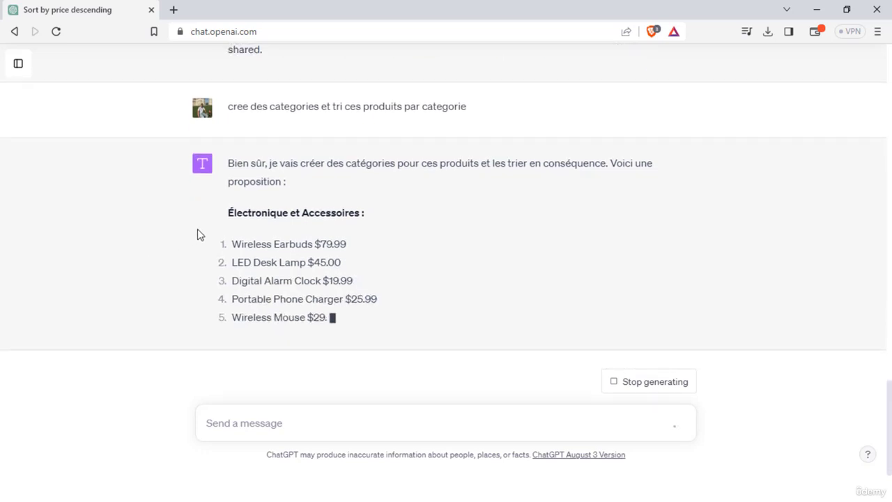
scroll(198, 234, up, 6)
scroll(197, 233, up, 2)
scroll(302, 247, down, 10)
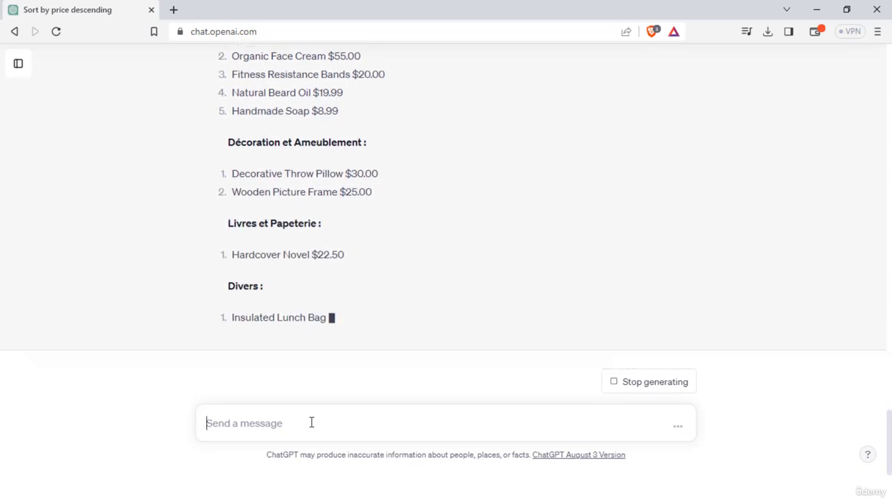
- Begin a new prompt with "crée un tableau pour regrouper les noms de produits, categorie et prix."
text(re)
key(BackSpace)
key(BackSpace)
text(cr)
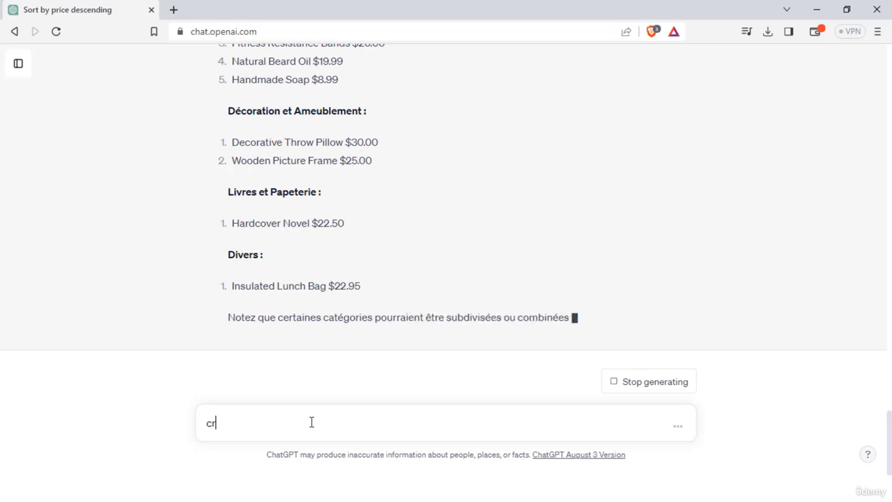
text(ée un tab)
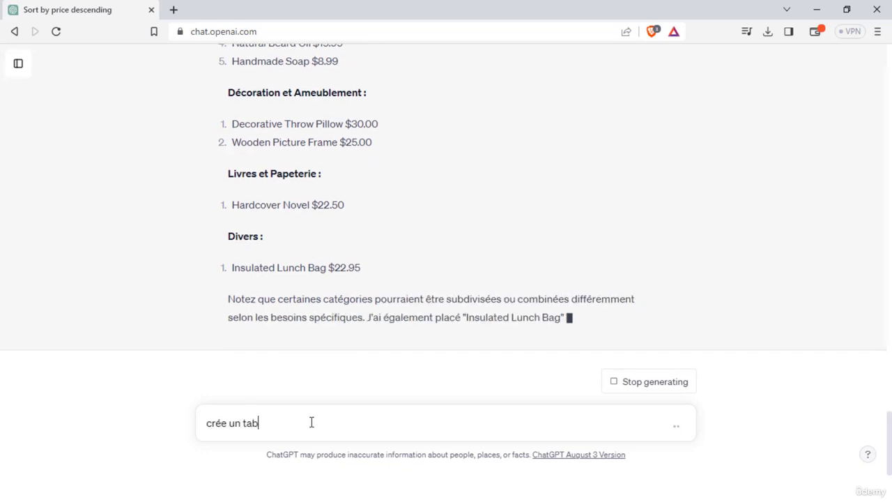
text(leau pour reg)
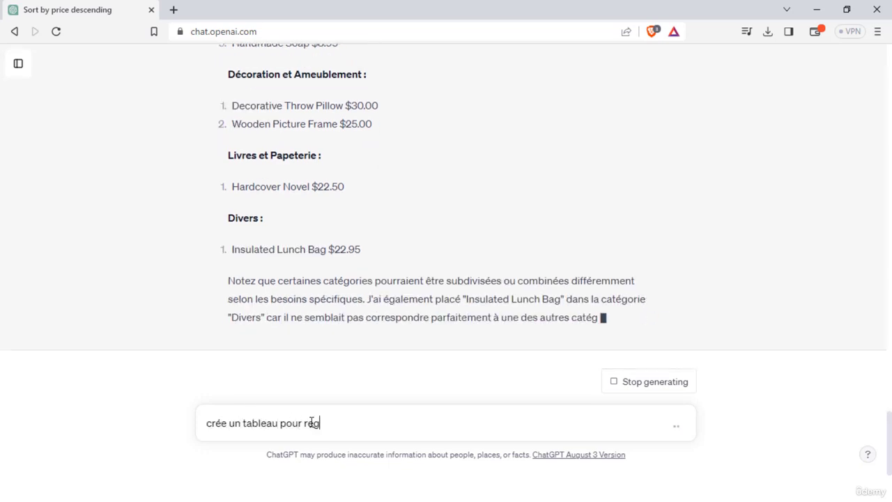
text(rouper les noms de produits, categorie et prix. F)
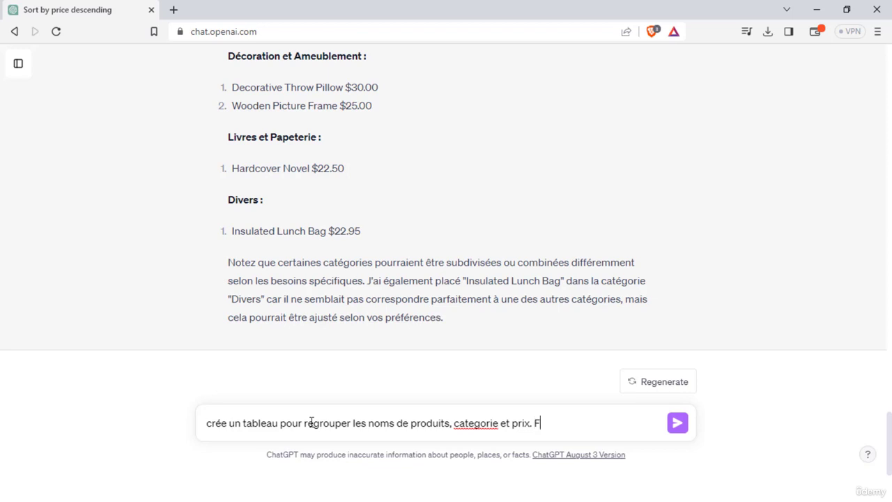
- Complete the prompt with "Fais un tris par prix de produit dans un ordre croissant", send it and look over the generated table
text(ais un tris par pri)
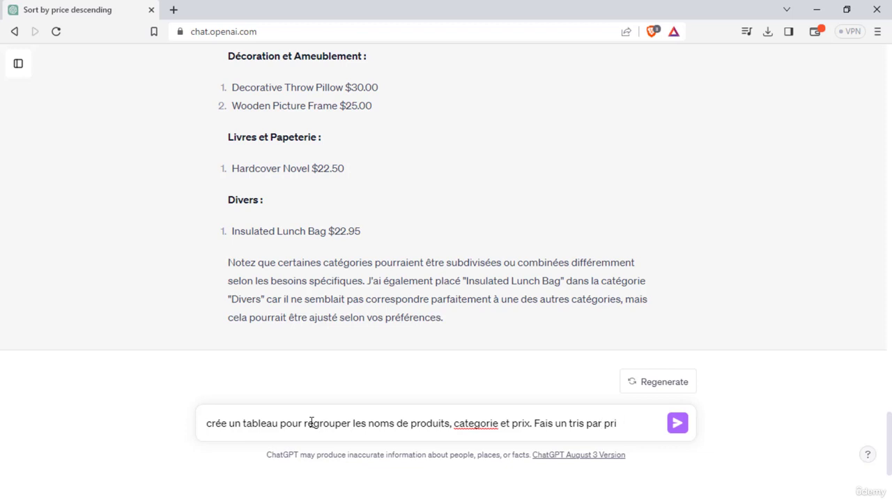
text(x de produit dans)
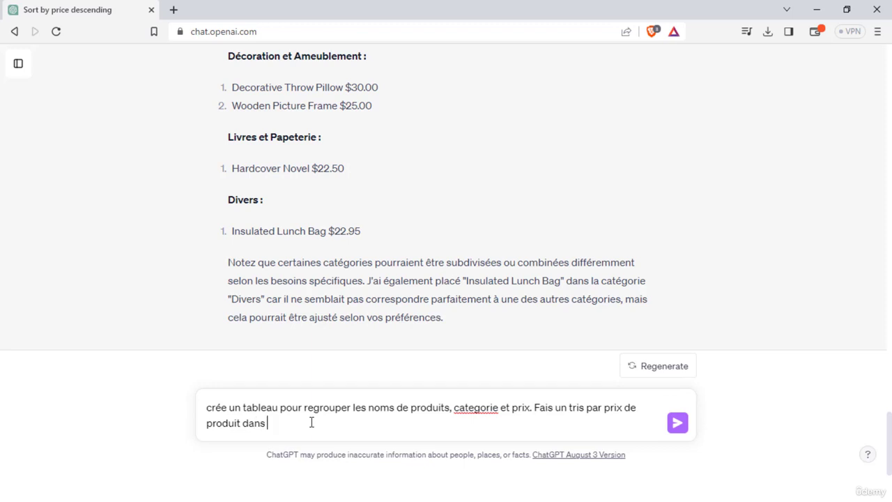
text( un ordre croissanr)
key(BackSpace)
text(t)
click(670, 422)
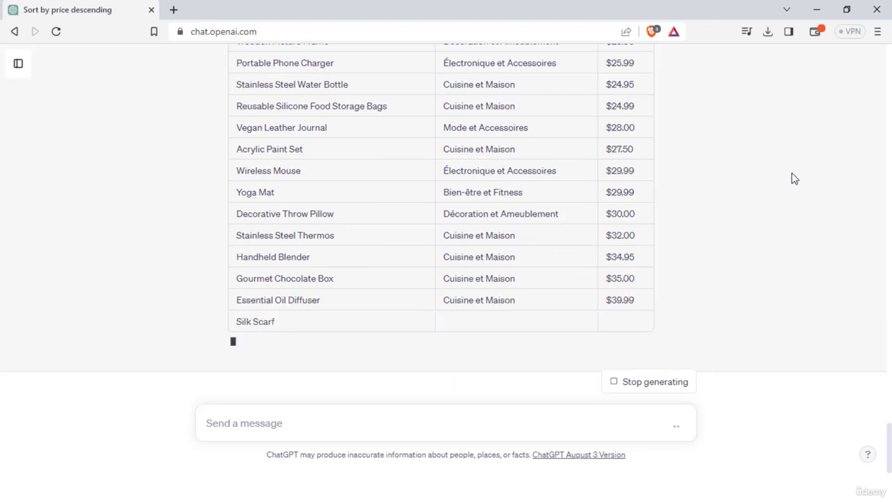
scroll(768, 61, up, 7)
scroll(358, 245, down, 12)
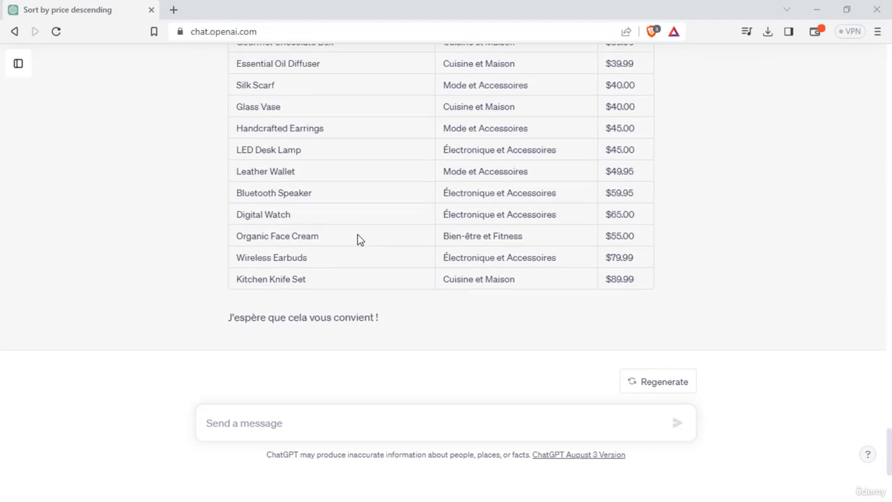
- Send the prompt "peux-tu stp me dire les produits les moins importants pour ma maison" and look over the answer
click(318, 420)
text(peux-tu stp me dire les produits les moins importants po)
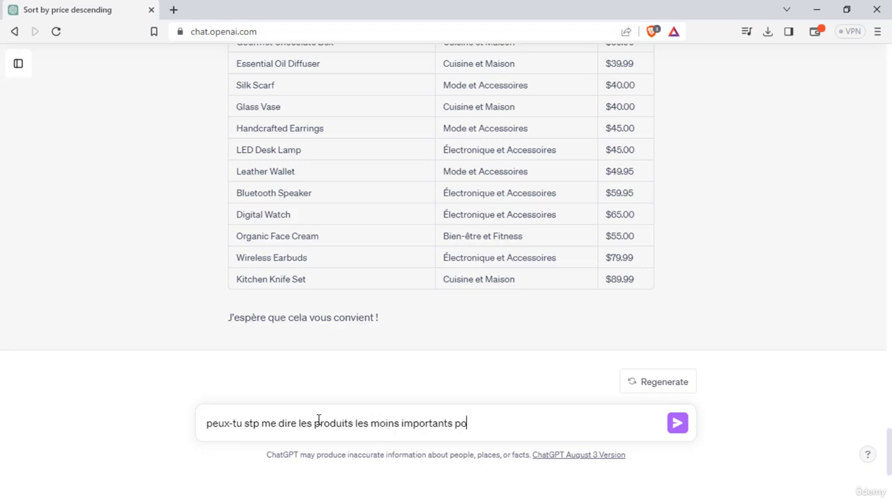
text(ur ma maison)
key(Return)
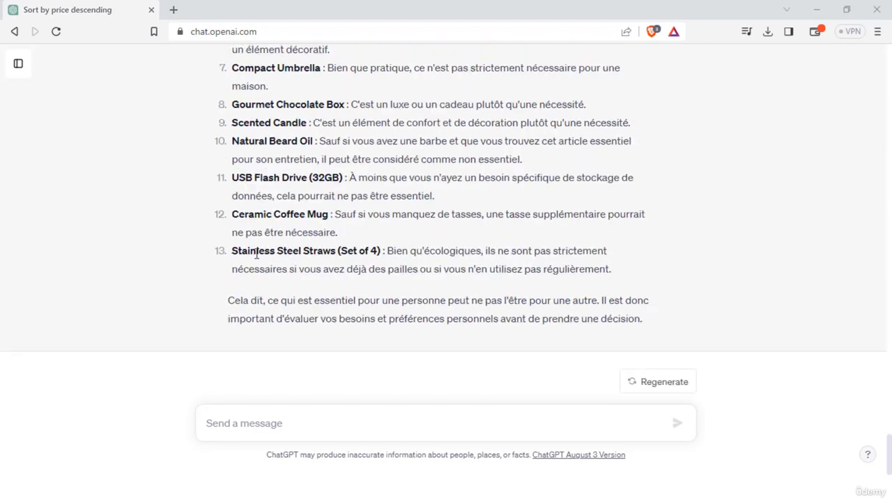
scroll(256, 252, up, 5)
scroll(255, 255, down, 4)
scroll(258, 248, down, 3)
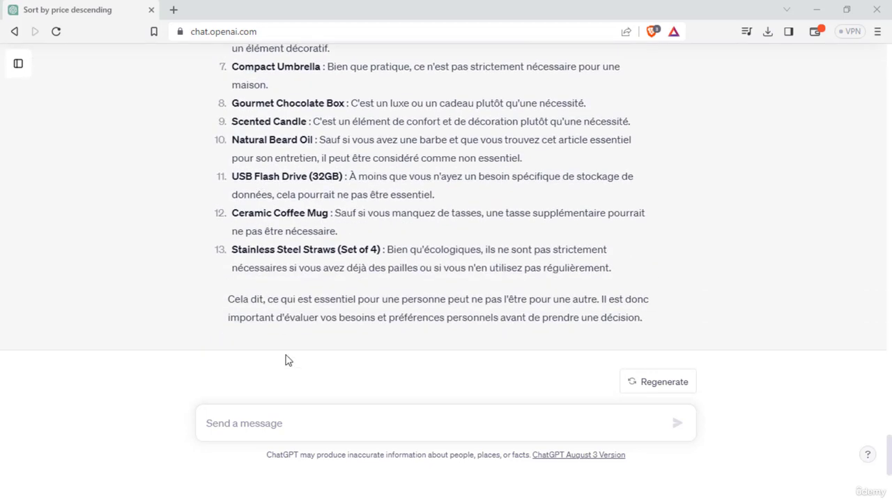
- Send the prompt "enleve ces produits de mon tableau et reproduit un autre tableau" and review the suggested removals and new table
click(312, 419)
text(enleve ces produit)
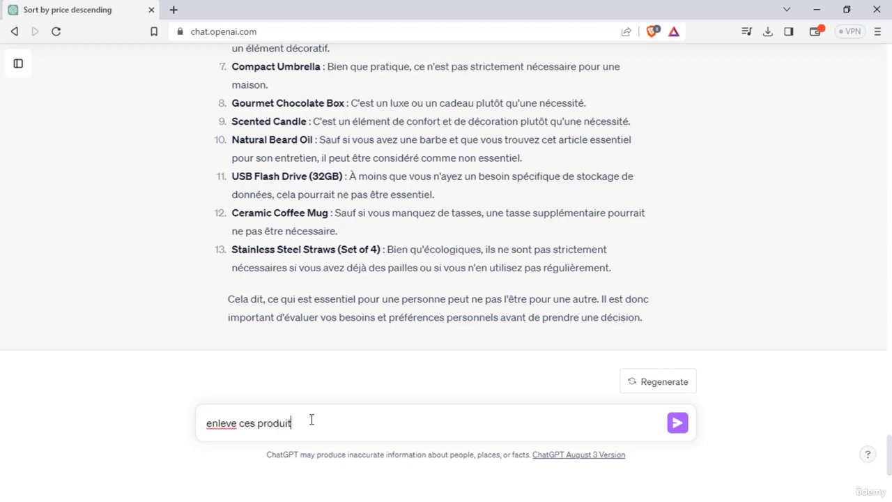
text(s de mon tableau et repro)
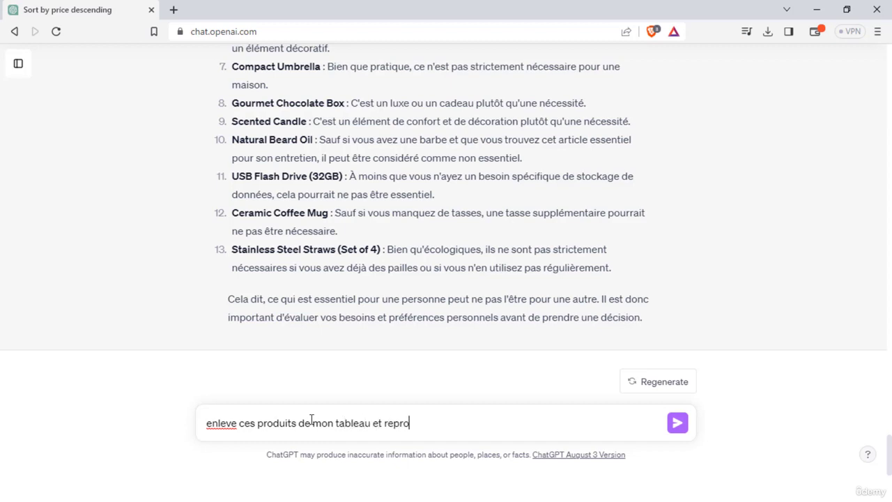
text(du)
key(BackSpace)
text(duit un autre tableau)
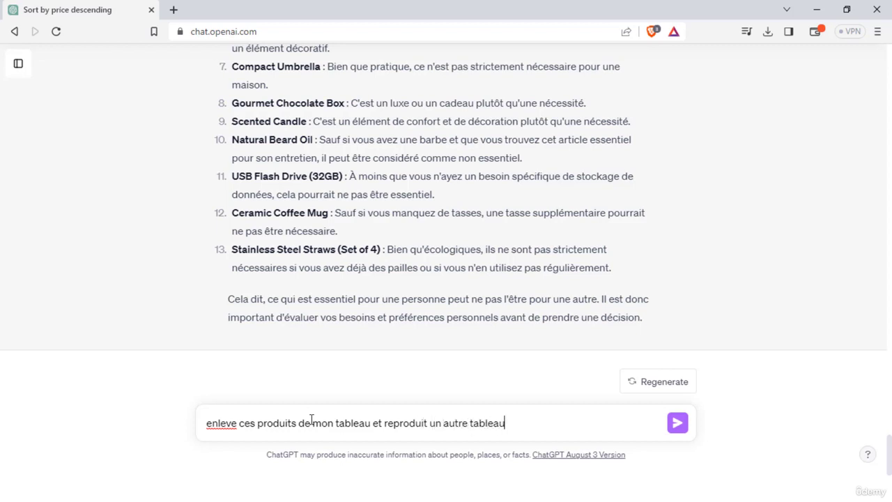
key(Return)
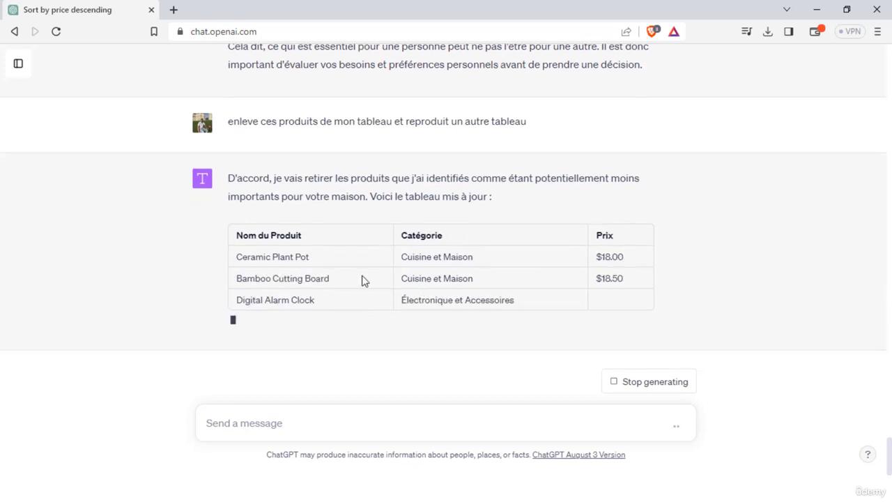
scroll(368, 272, up, 12)
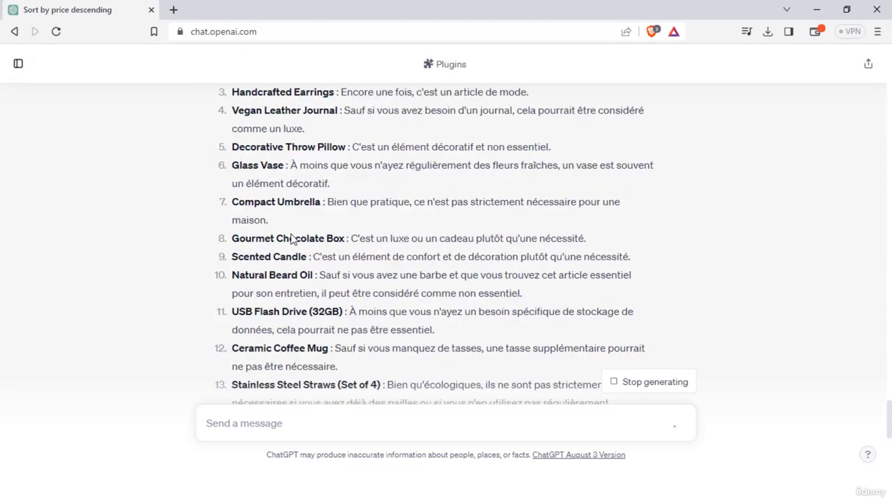
scroll(257, 170, up, 2)
scroll(346, 364, down, 12)
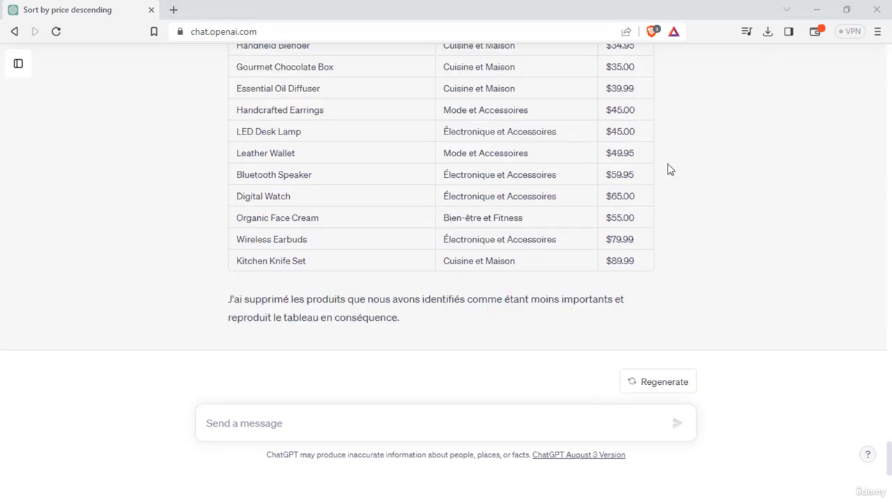
- Send "je souhaite acheter tous les produts de la liste, peux-tu me dire le cout total de ces produits" and highlight the total
click(305, 418)
text(je)
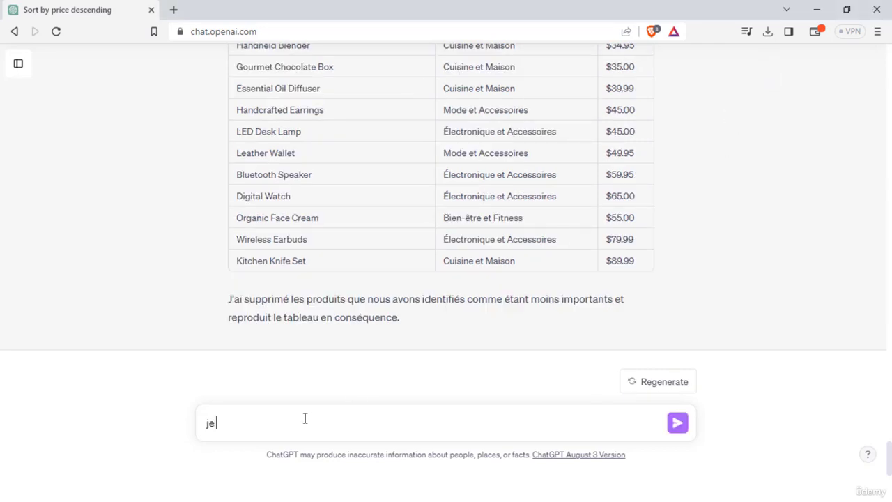
text(ouhaite acheter )
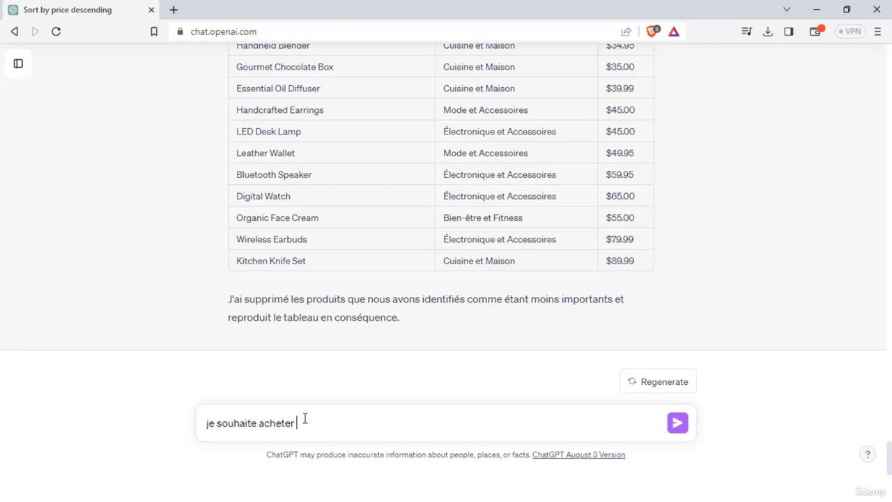
text(tous les produits de la liste)
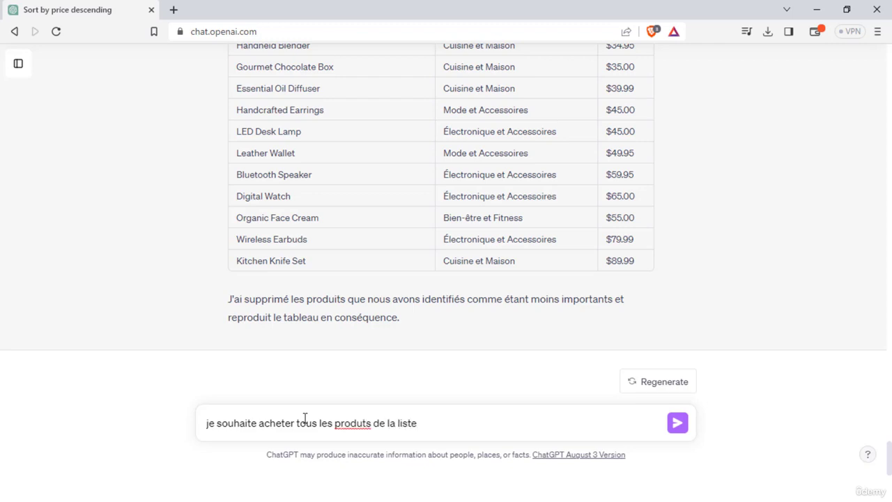
text(, peux-tu me dire le)
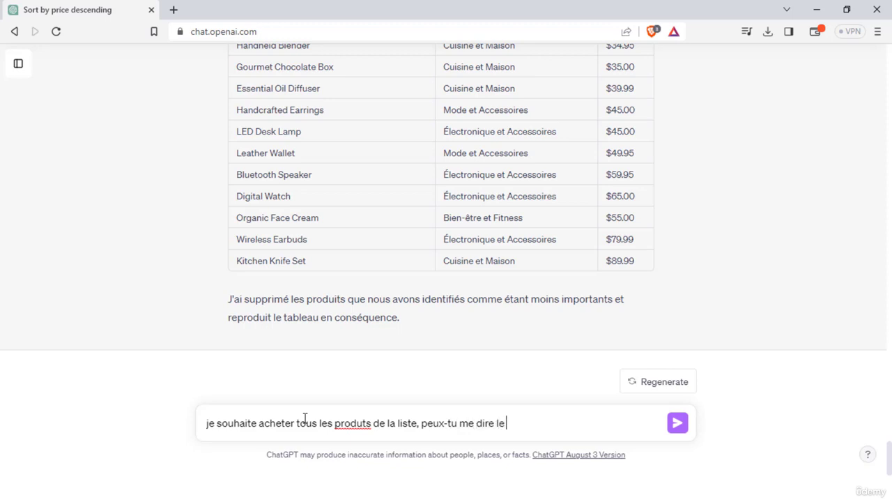
text( cout total de ces pr)
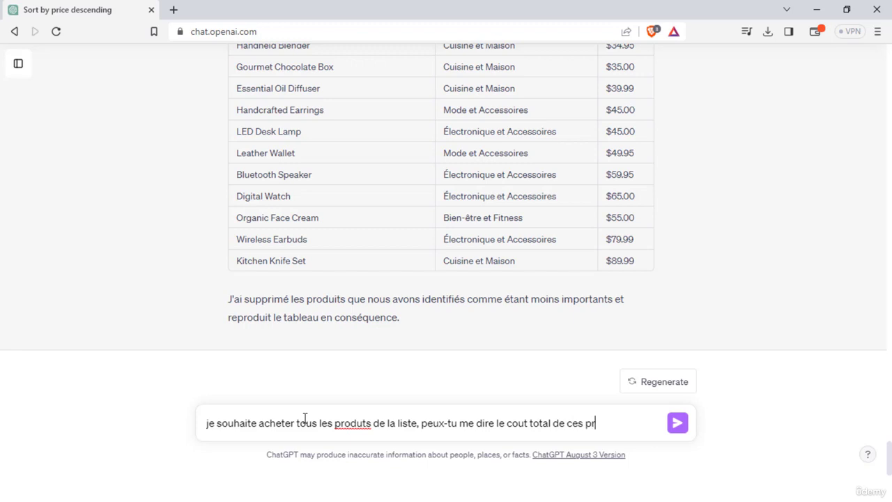
text(oduits)
click(676, 422)
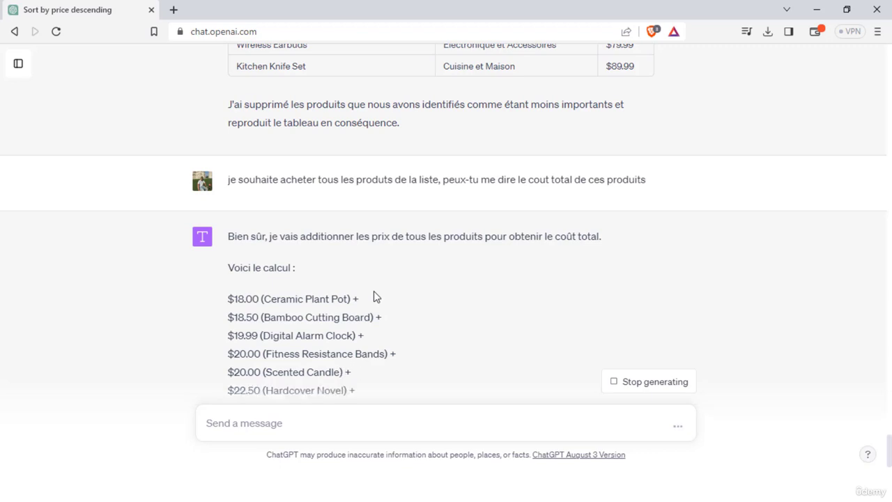
scroll(413, 295, down, 2)
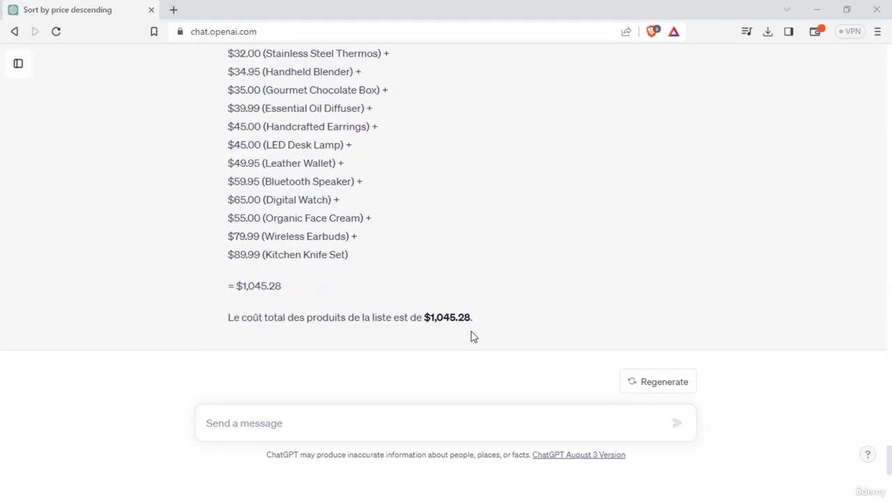
drag(478, 322, 423, 322)
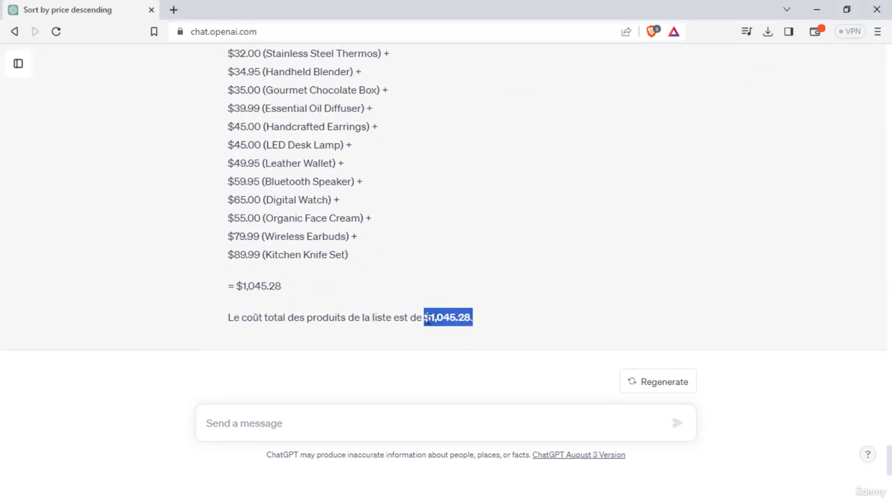